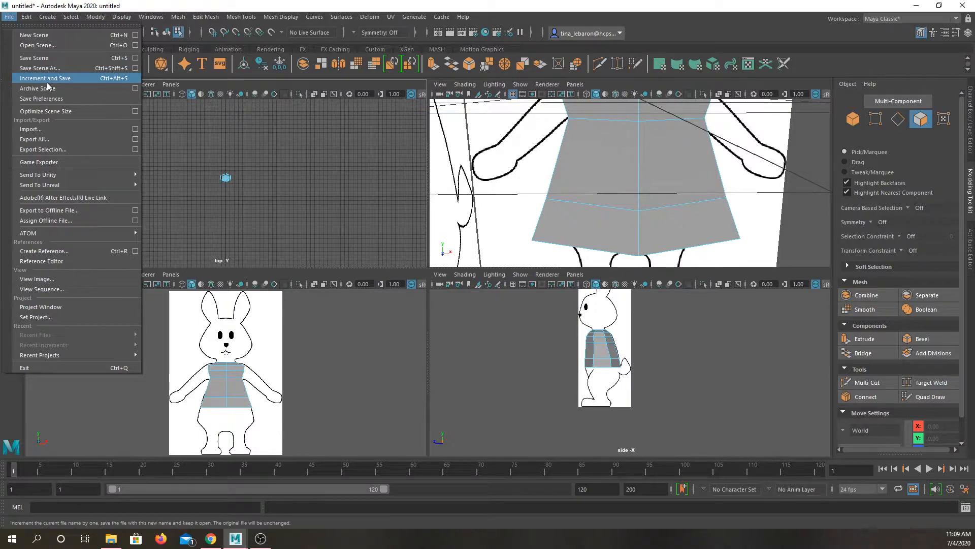
- Save the scene as MochiBunnyDraft1 in the project's scenes folder
click(48, 59)
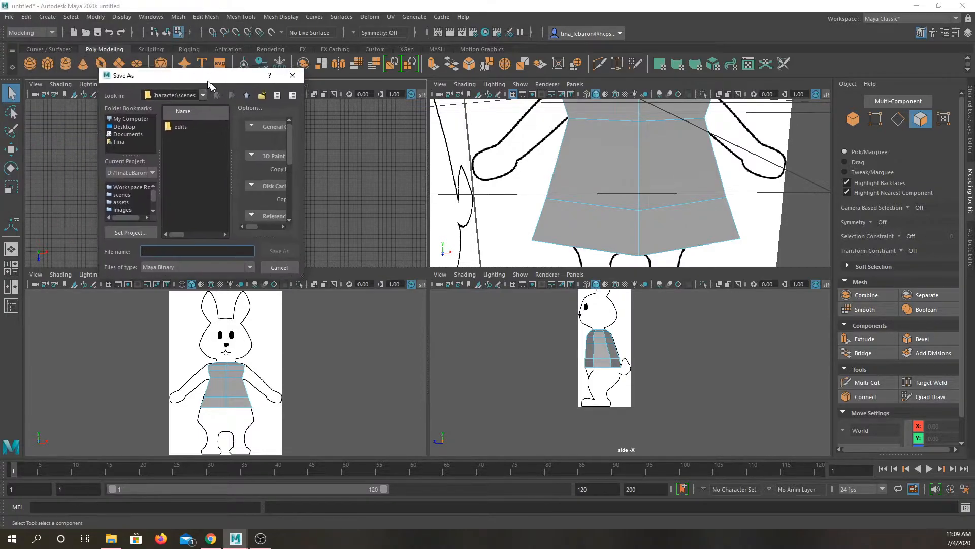
text(Mo)
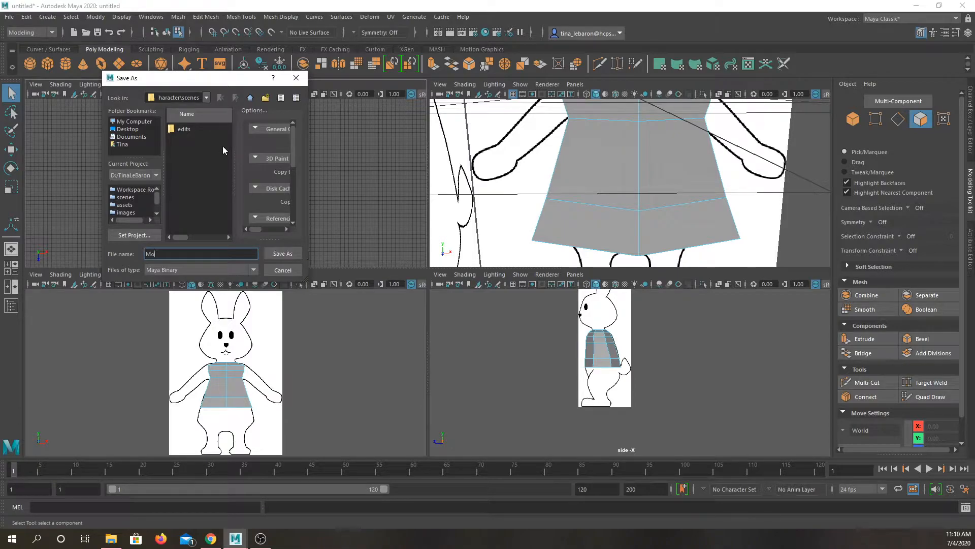
text(chiBunnyDraft1)
click(284, 254)
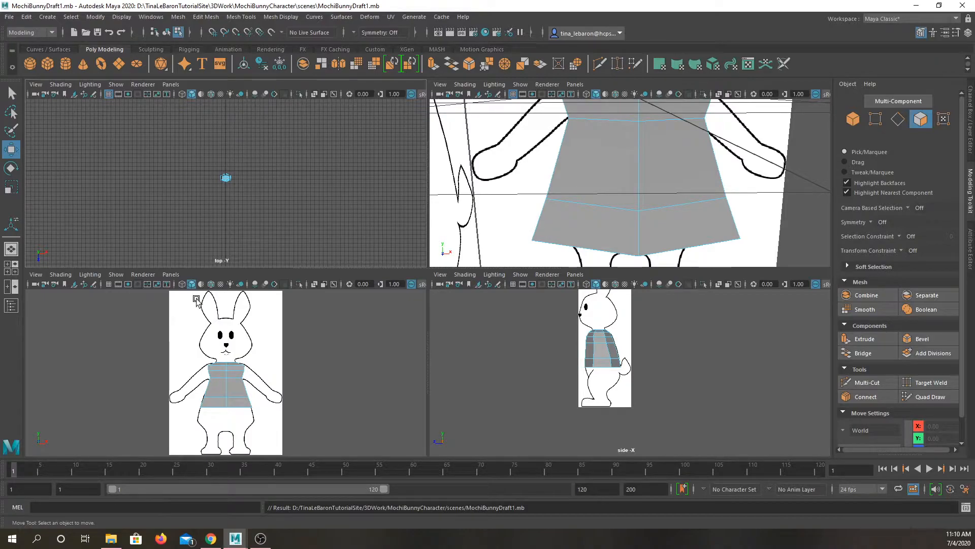
- Select only the six top cap faces of the torso and extrude them upward to about Y 0.63 as the neck base
alt+drag(646, 182, 633, 318)
scroll(621, 245, up, 5)
scroll(622, 248, down, 2)
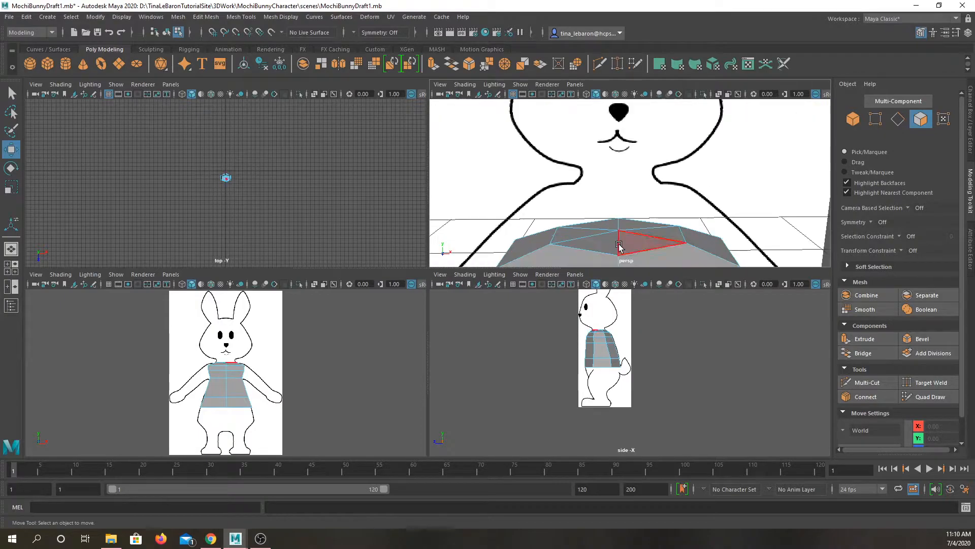
scroll(226, 332, up, 5)
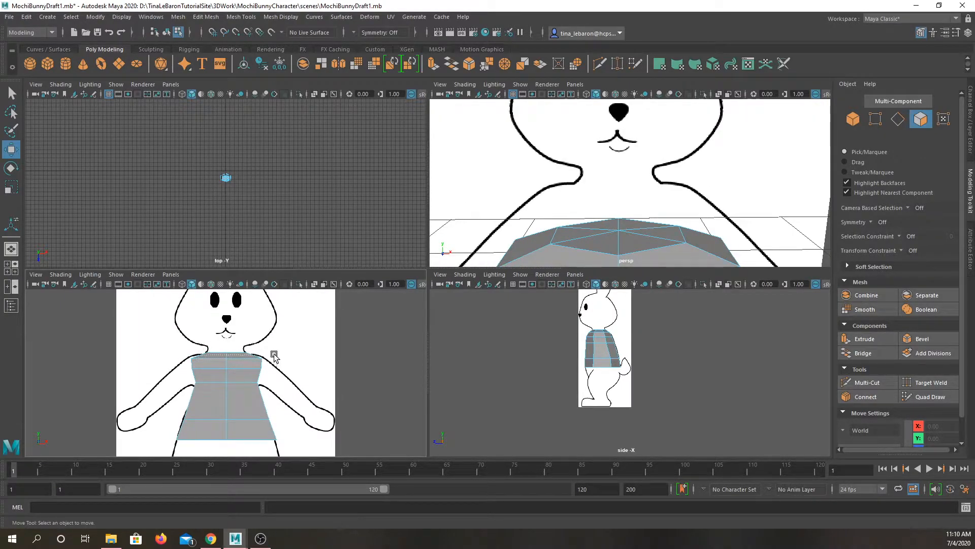
drag(273, 354, 274, 356)
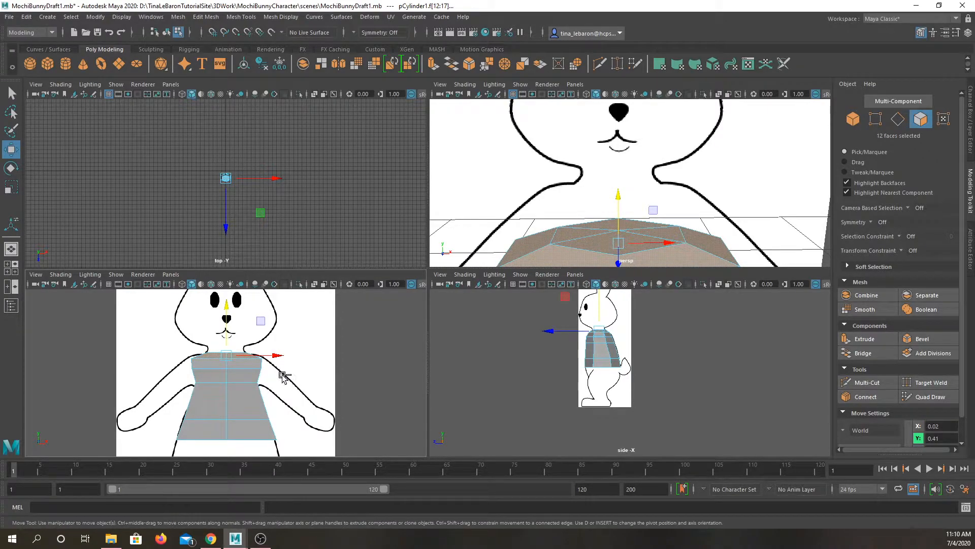
ctrl+drag(186, 354, 185, 354)
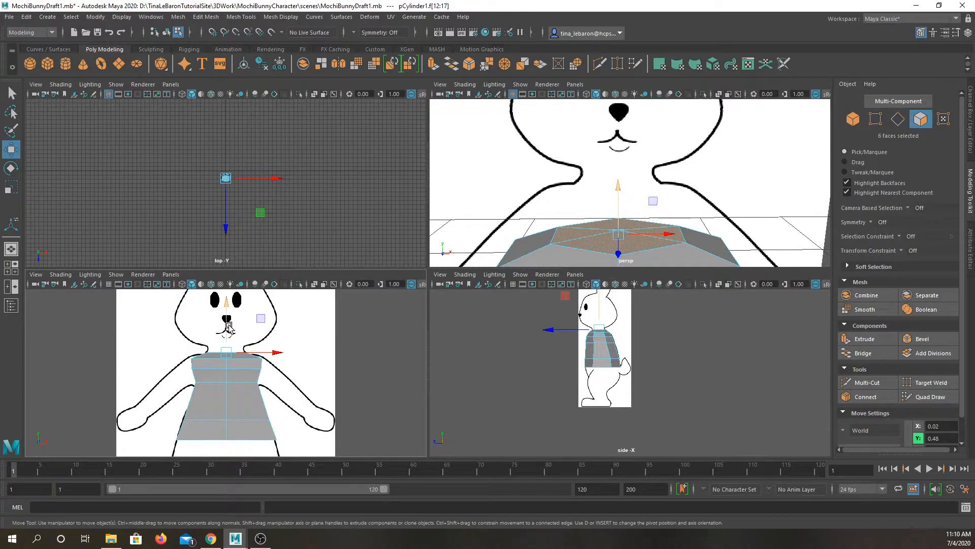
shift+drag(228, 329, 228, 317)
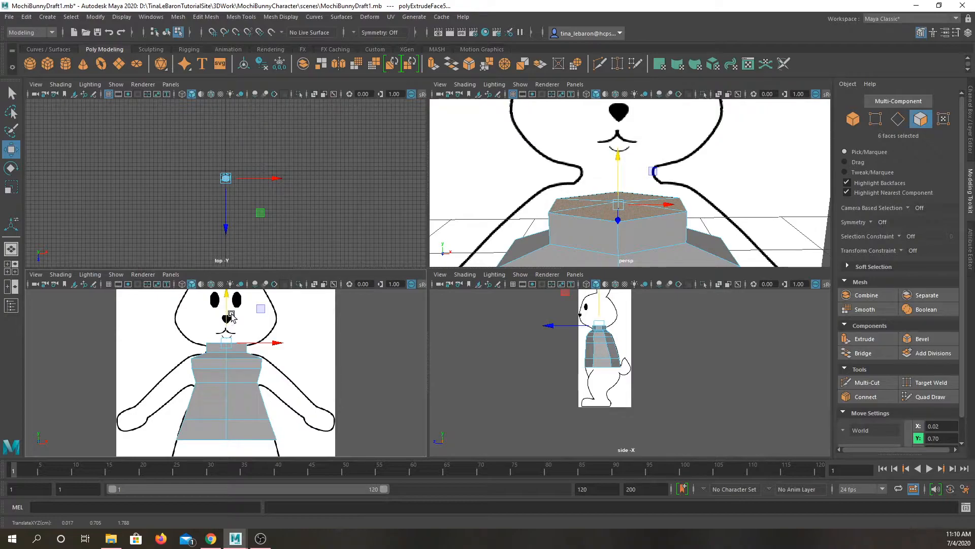
drag(229, 316, 228, 314)
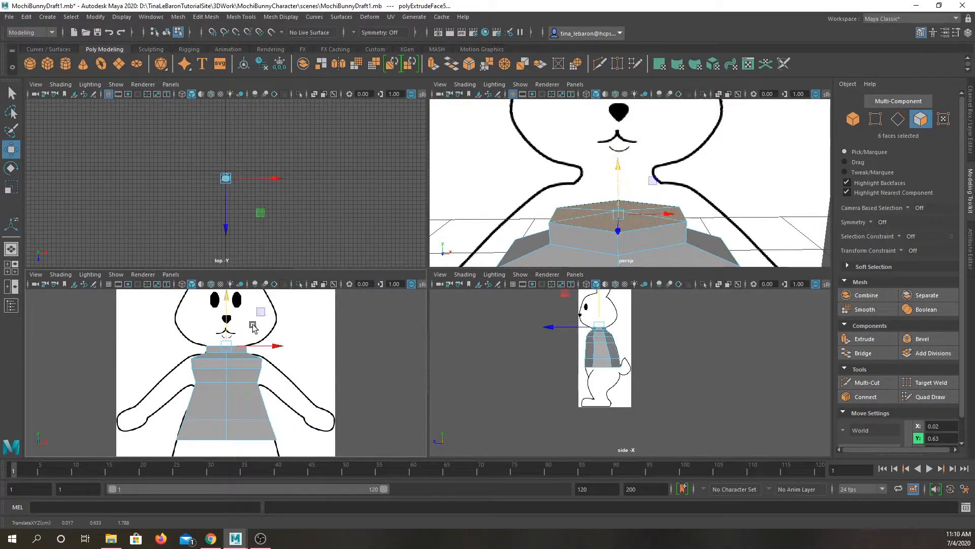
- Lower the neck's top faces to about Y 0.59 to match the neckline in the side view reference
scroll(399, 367, up, 1)
scroll(621, 404, up, 4)
alt+middle_drag(620, 348, 609, 456)
scroll(622, 413, up, 4)
alt+middle_drag(598, 396, 686, 388)
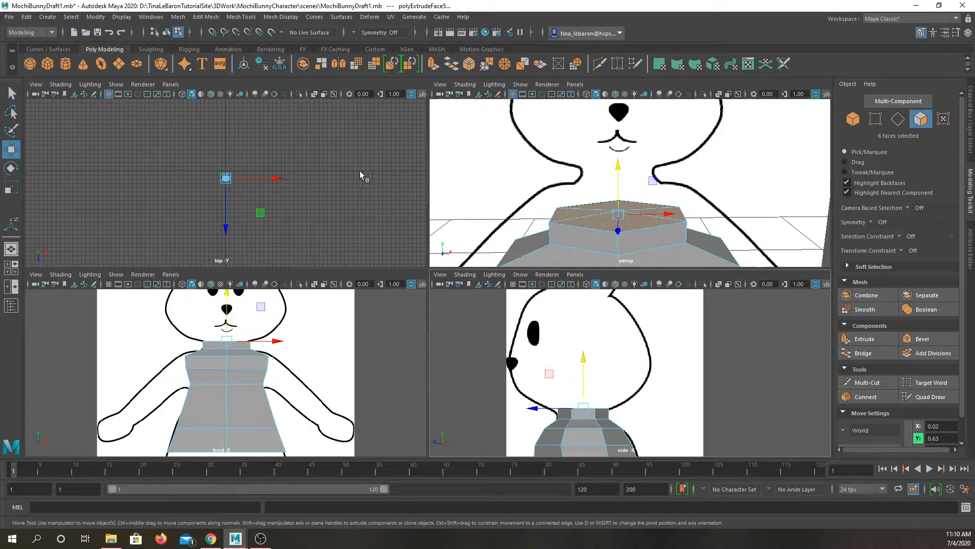
click(11, 168)
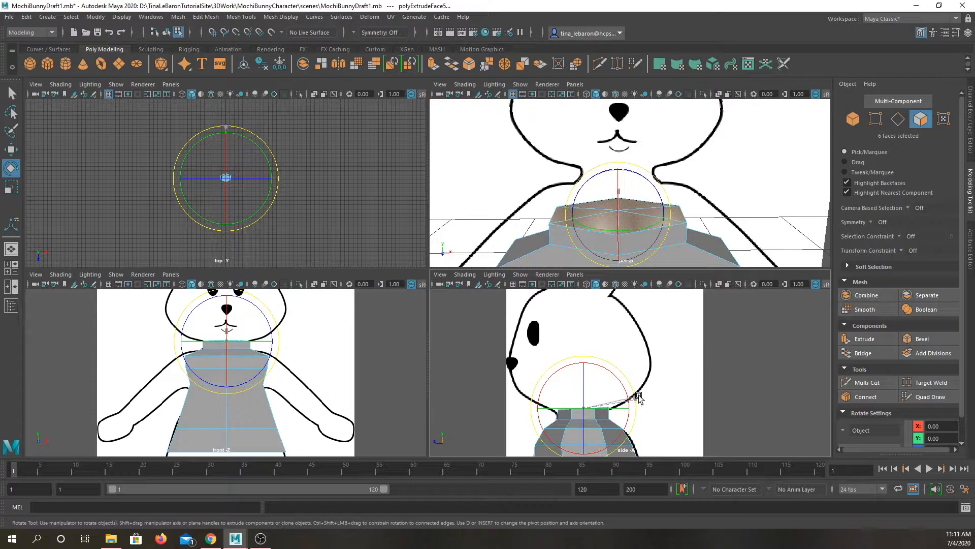
click(11, 148)
drag(583, 356, 581, 361)
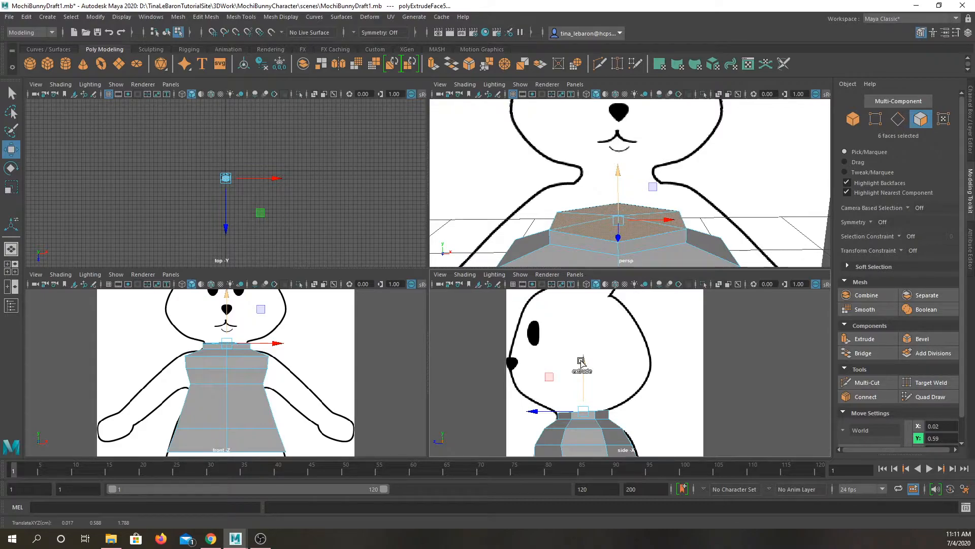
- Extrude the neck's top faces up to about Y 0.90 and scale their depth and width to the chin outline in both views
drag(582, 361, 586, 334)
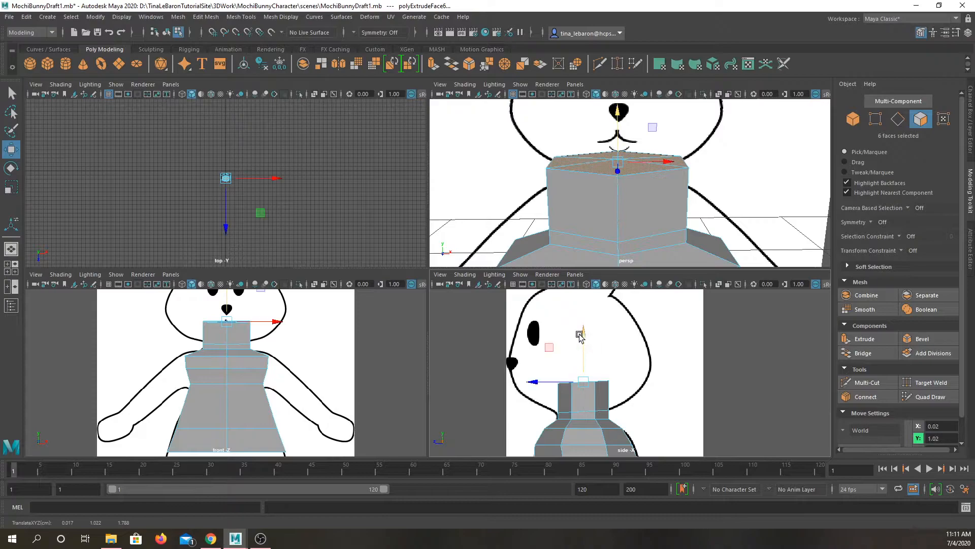
click(11, 187)
drag(546, 387, 467, 387)
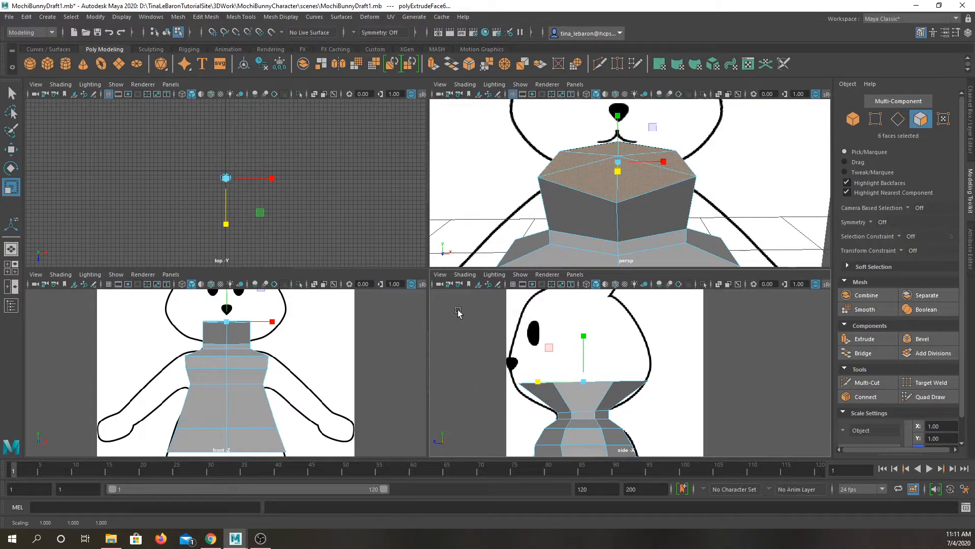
click(11, 149)
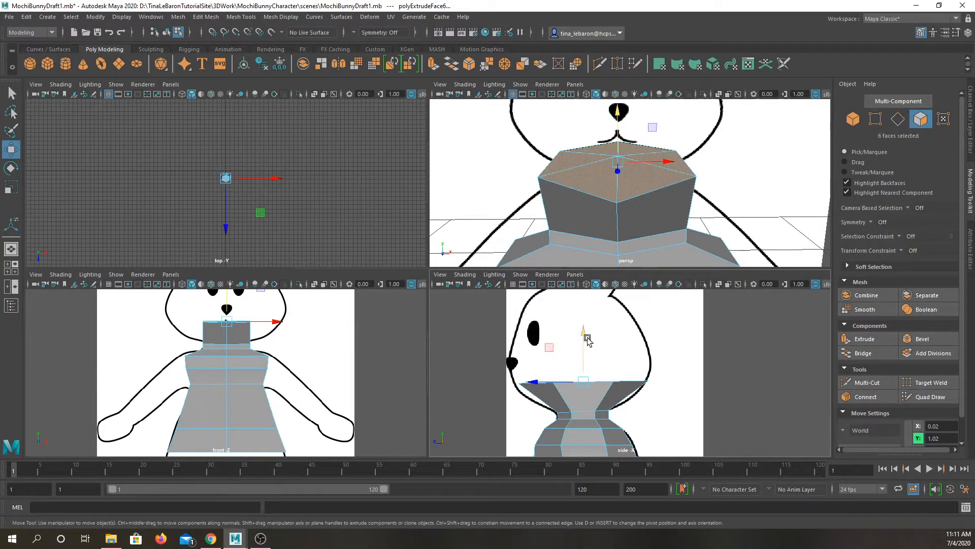
drag(585, 339, 584, 351)
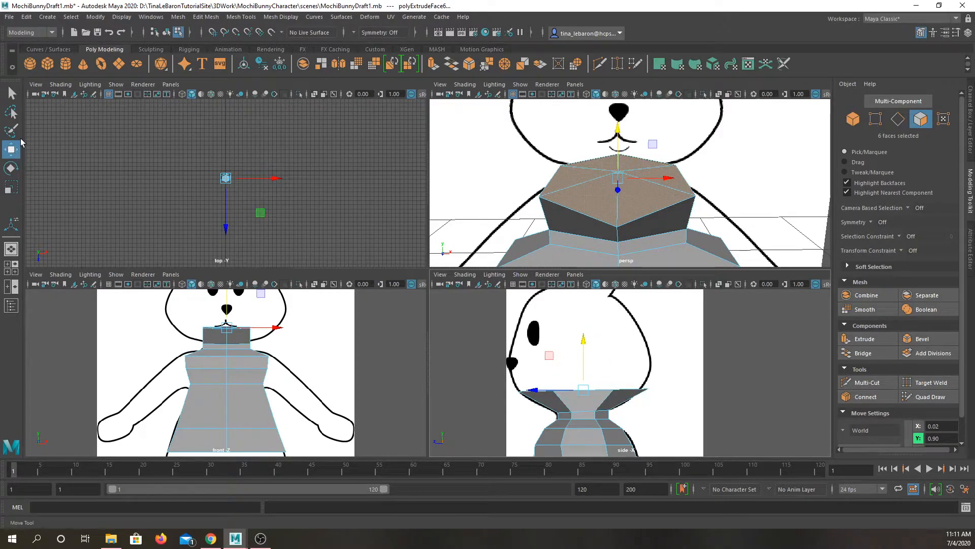
click(11, 189)
drag(273, 327, 322, 331)
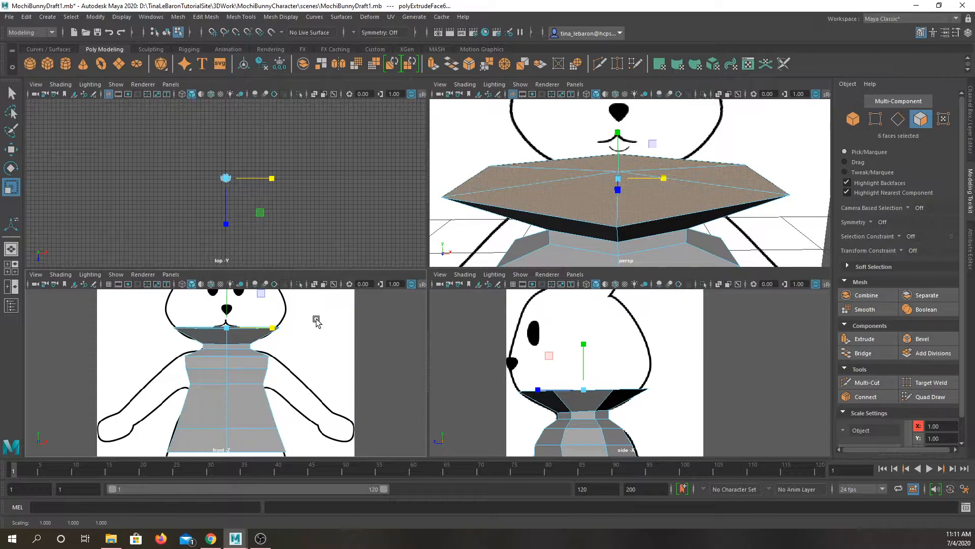
- Move the rear vertex of the lower head inward to the back outline in the side view
right_drag(641, 390, 610, 299)
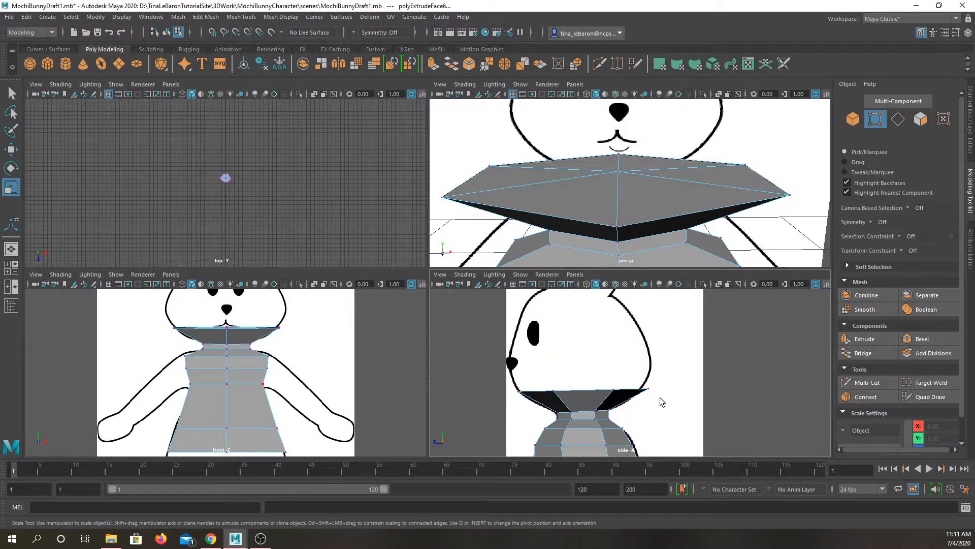
click(644, 387)
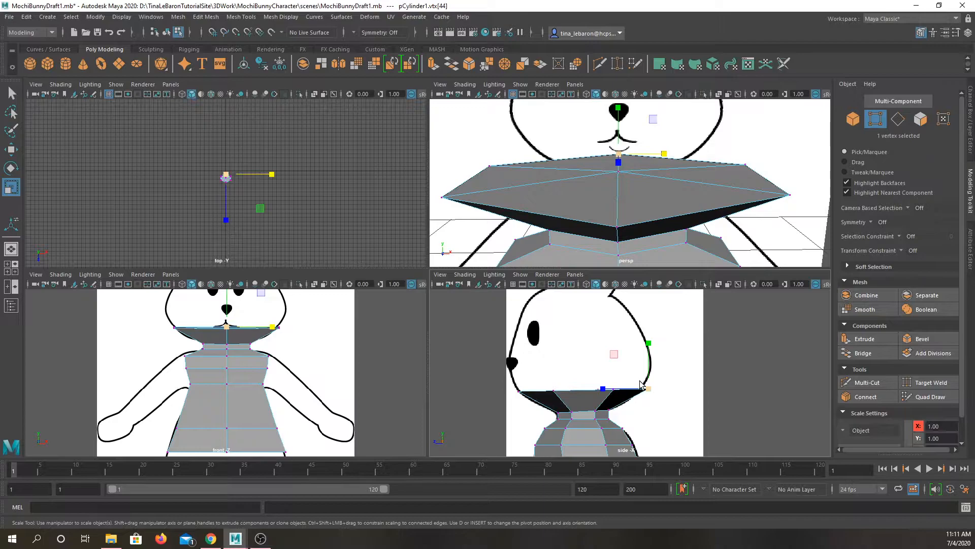
click(10, 149)
drag(645, 389, 591, 389)
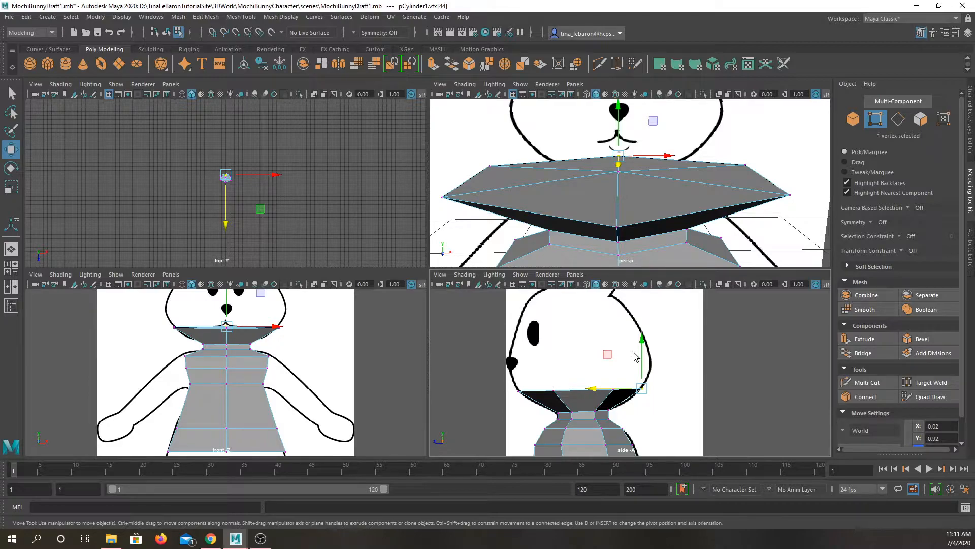
drag(643, 340, 632, 314)
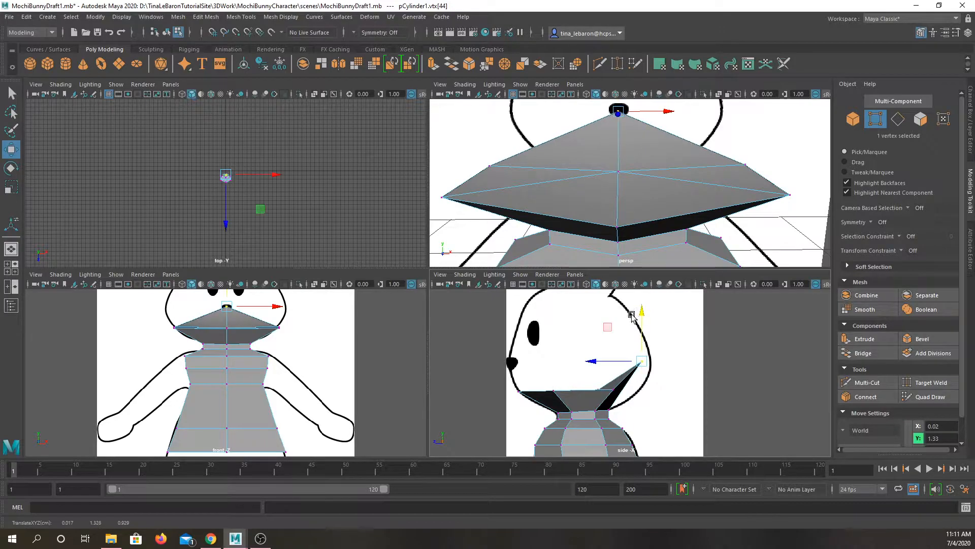
key(ctrl+z)
- Extrude the head's six top faces up to about Y 1.35 and scale their depth to the side view outline
right_drag(588, 258, 586, 287)
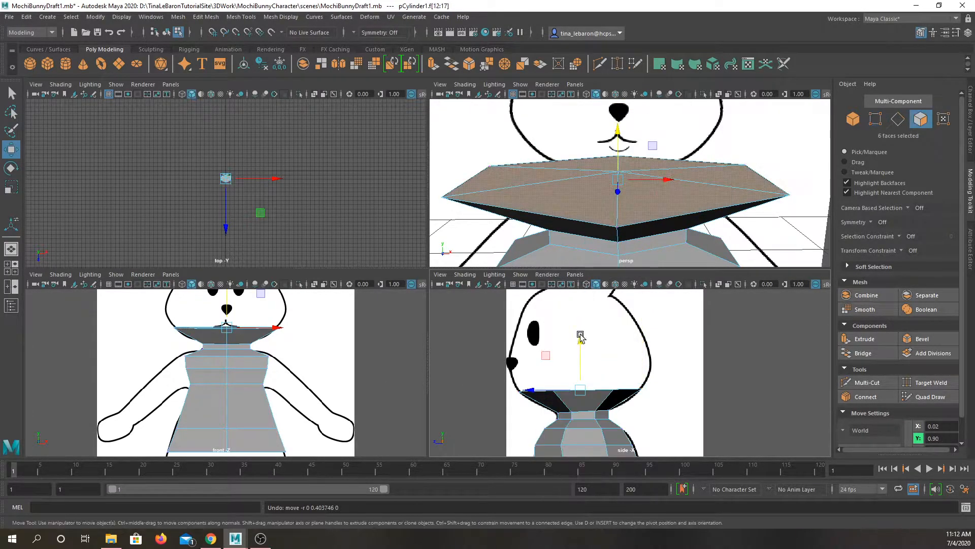
key(ctrl+e)
drag(581, 349, 573, 322)
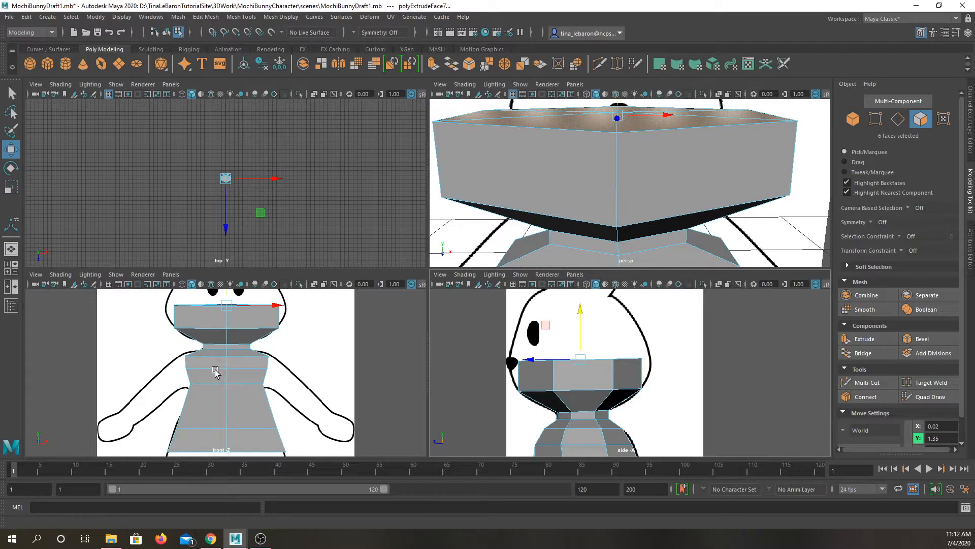
click(11, 167)
drag(621, 324, 625, 322)
key(r)
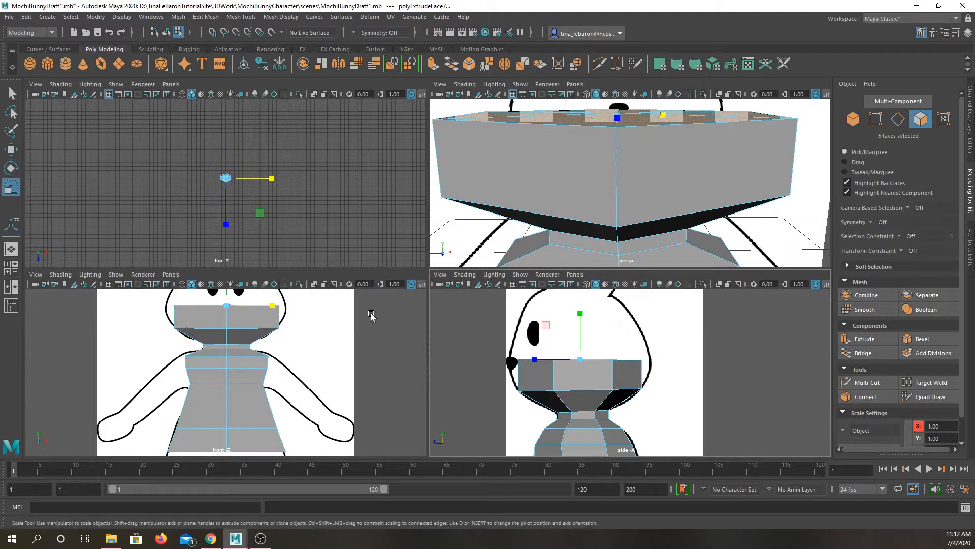
drag(534, 359, 530, 359)
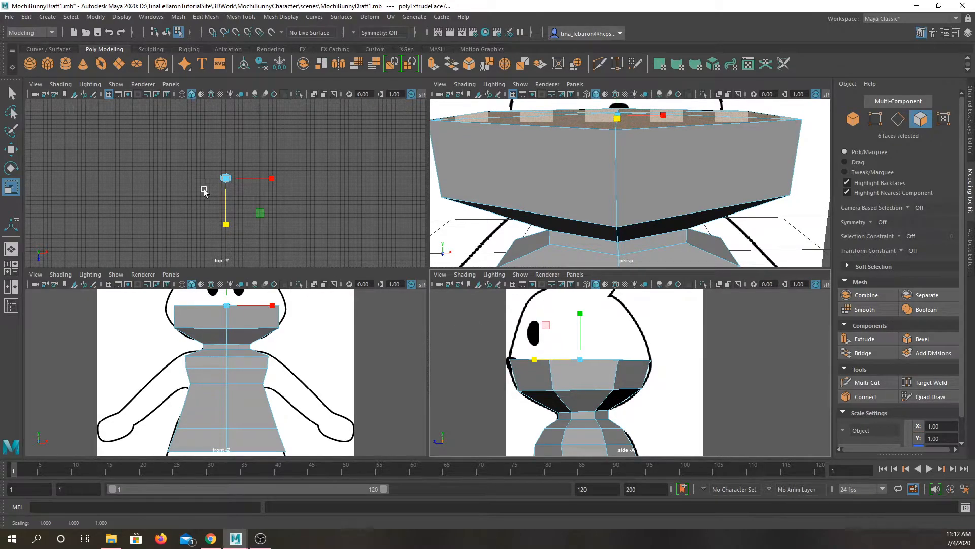
- Extrude the top faces up to about Y 2.22 as the upper head and tilt them down toward the back
click(14, 154)
shift+drag(579, 326, 600, 268)
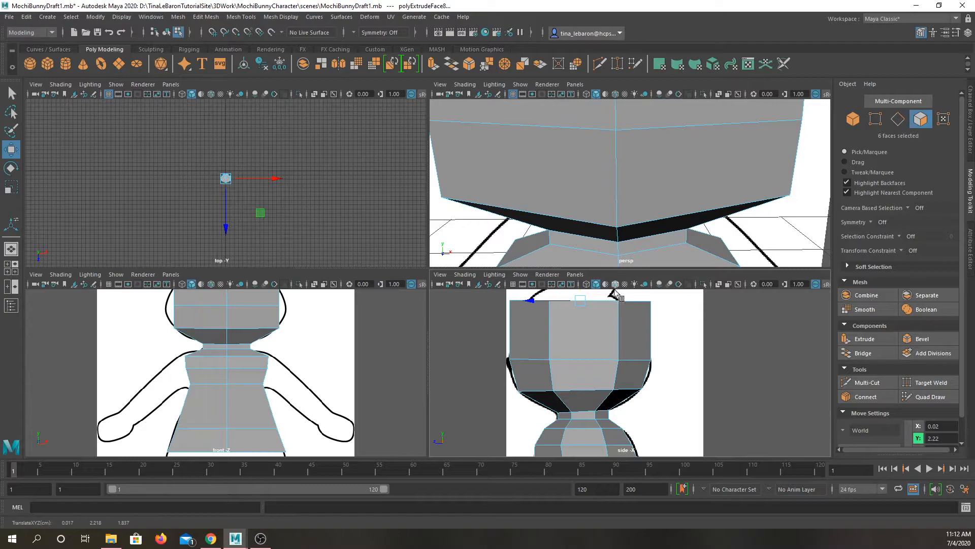
key(r)
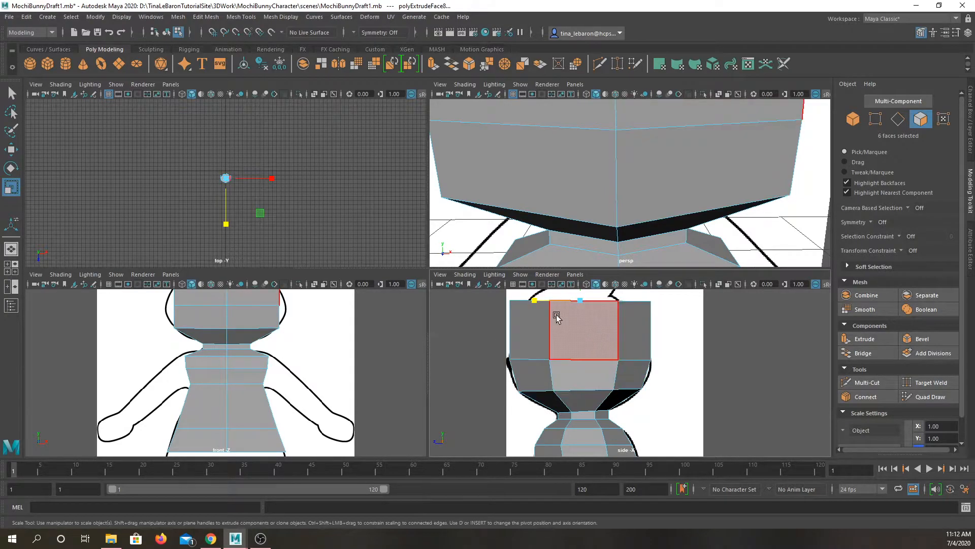
key(e)
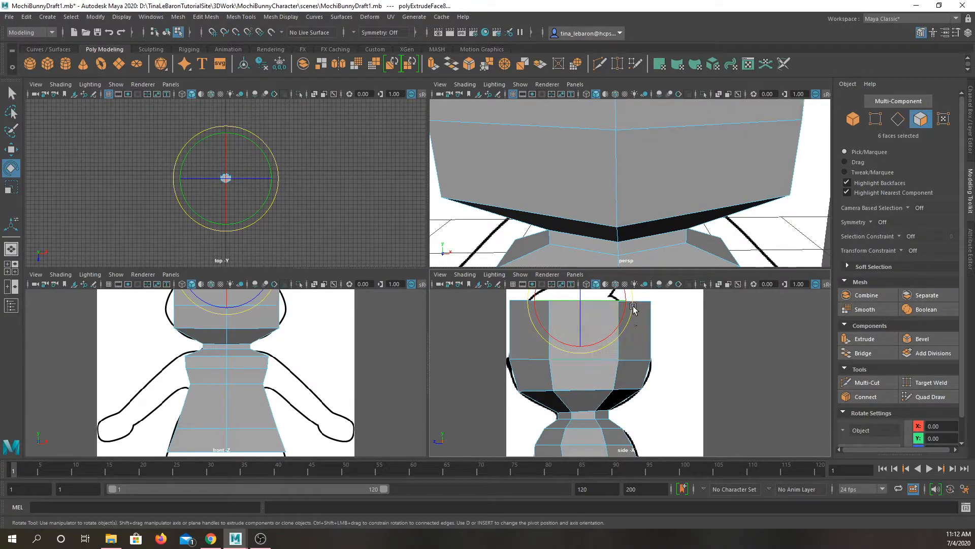
drag(634, 309, 633, 317)
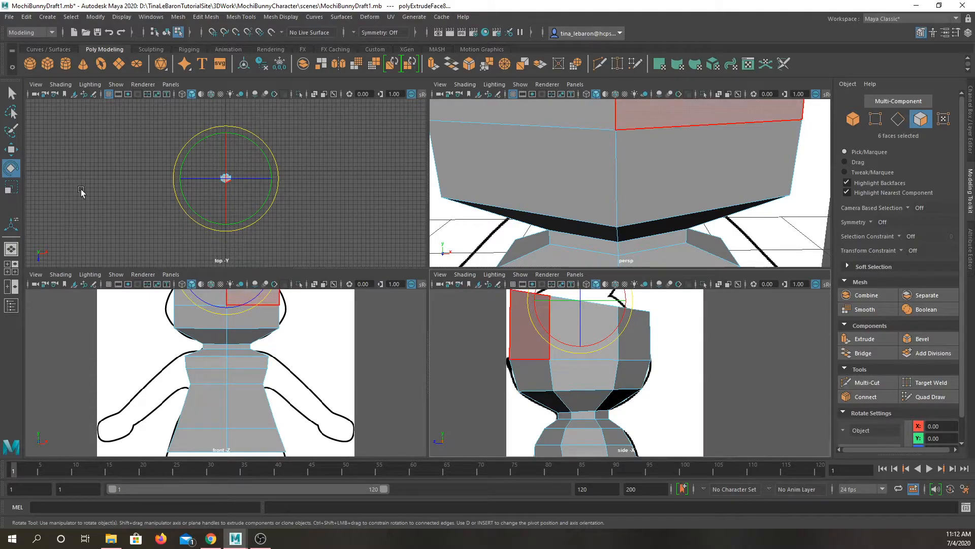
- Scale down the depth and width of the head's top faces to match the crown in the side and front references
click(12, 188)
drag(532, 300, 542, 301)
scroll(570, 344, down, 4)
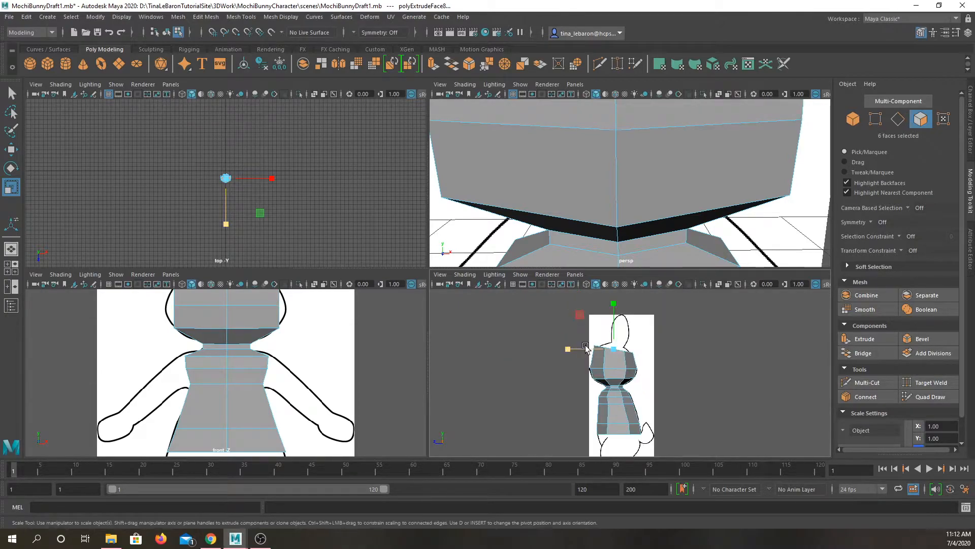
mouse_move(612, 300)
mouse_down()
mouse_move(613, 322)
mouse_move(610, 308)
mouse_up()
drag(570, 351, 577, 349)
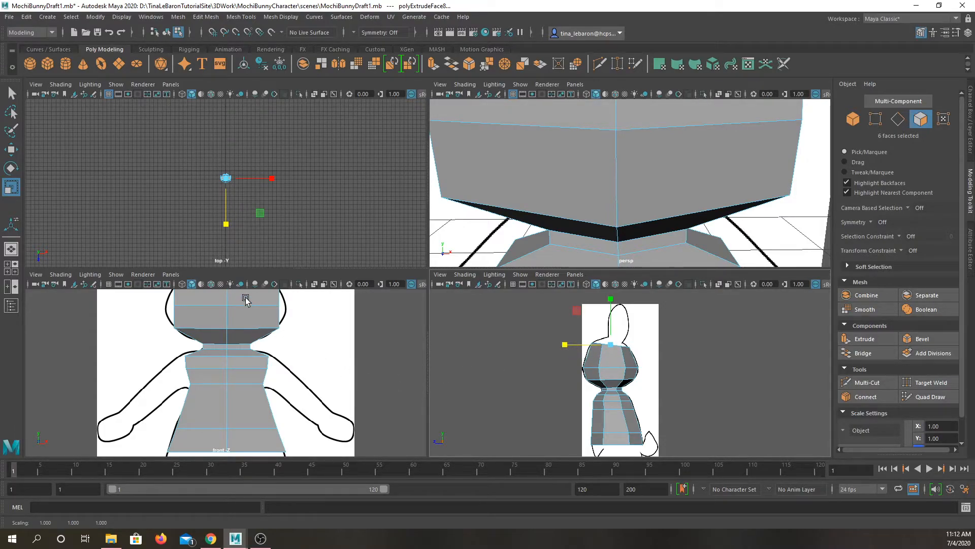
alt+middle_drag(374, 329, 355, 429)
drag(262, 354, 242, 356)
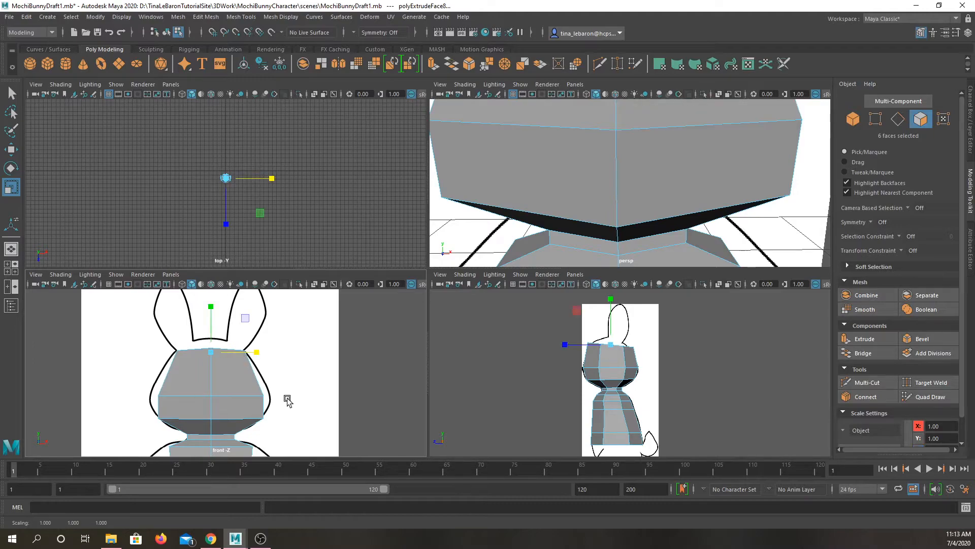
- Select the horizontal edge loop around the middle of the head and widen it to the cheek outline in the front view
right_drag(215, 403, 201, 232)
click(233, 406)
double_click(239, 398)
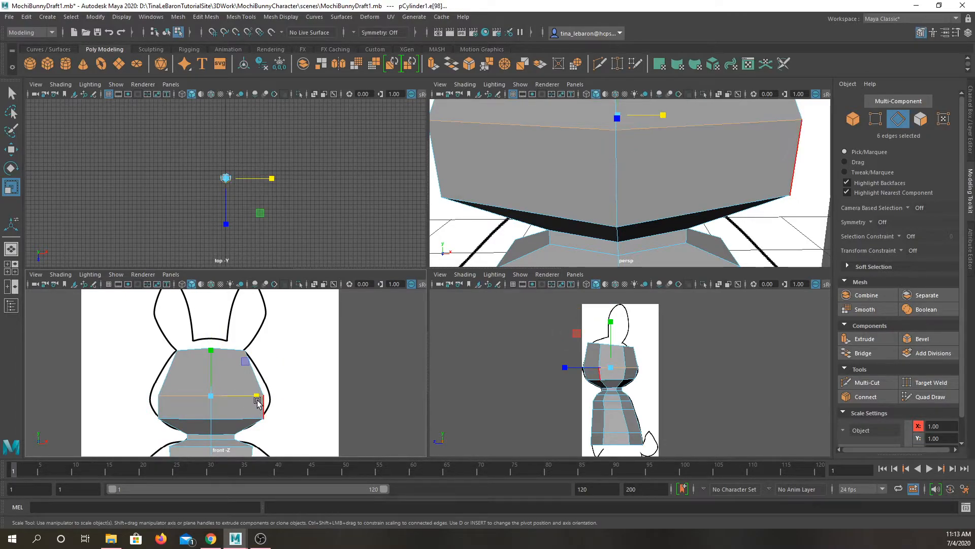
drag(258, 397, 264, 398)
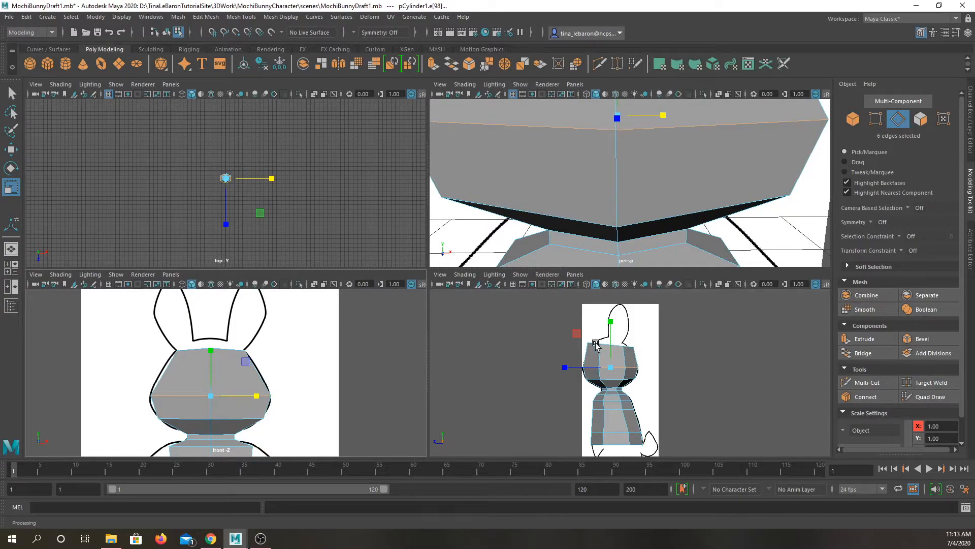
- Select the three vertices at the front of the head's top and nudge them toward the side view outline
right_drag(591, 348, 560, 325)
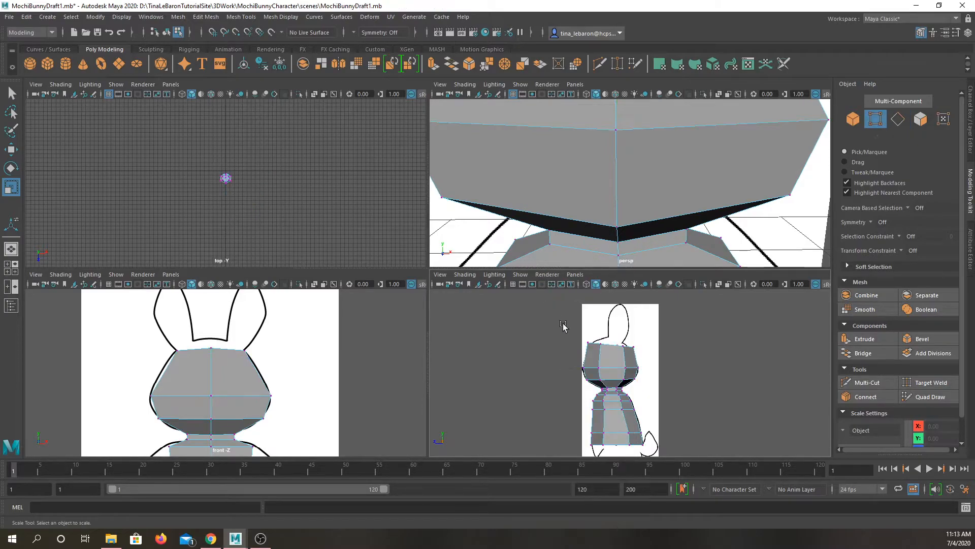
drag(588, 339, 610, 356)
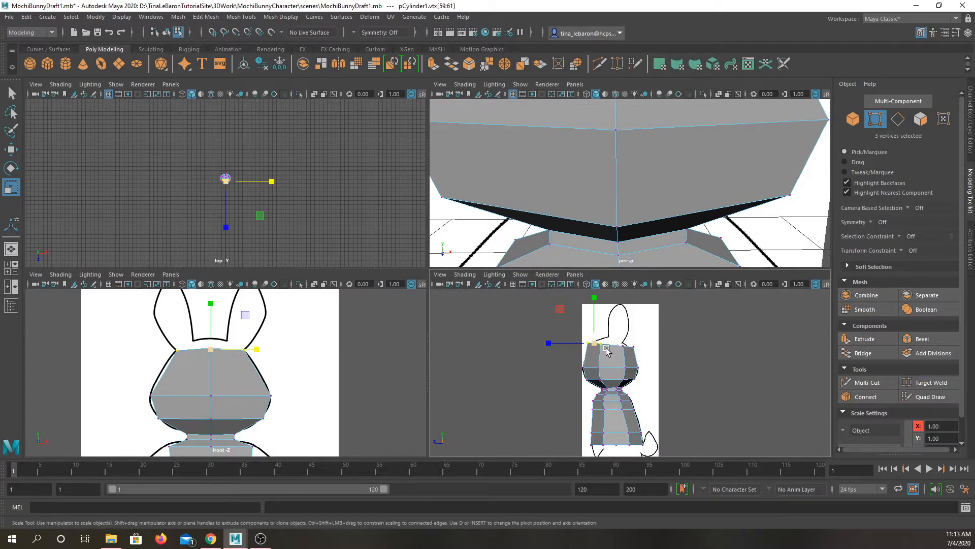
click(11, 149)
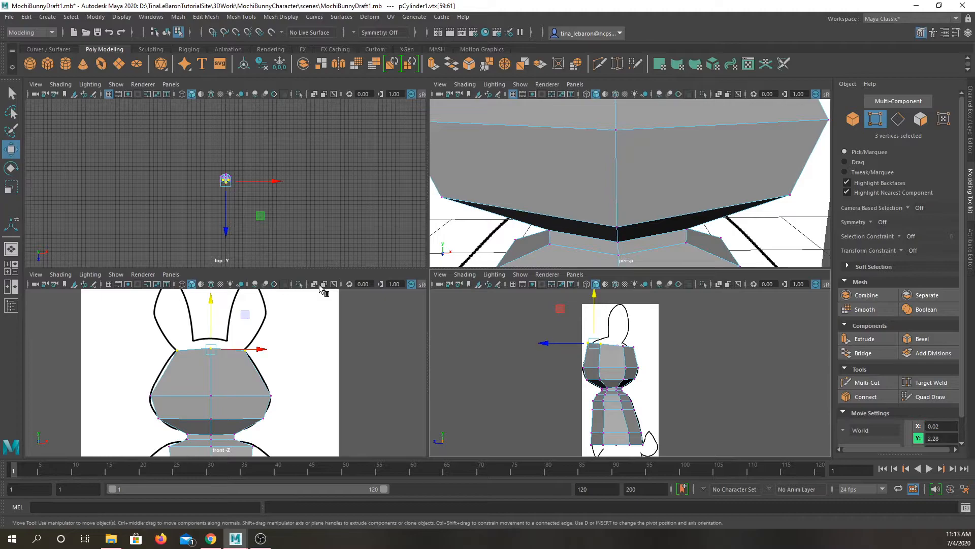
drag(546, 341, 547, 340)
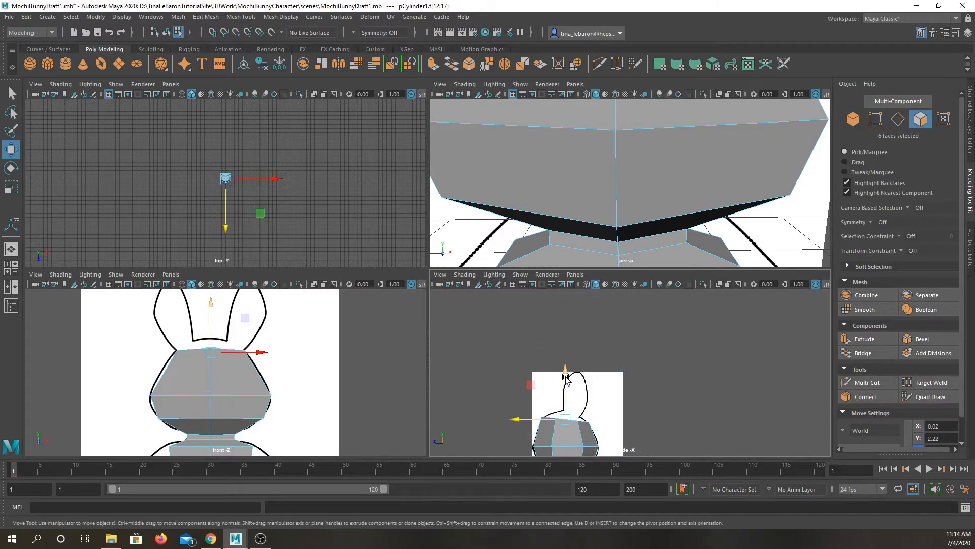
- Extrude the head's six top faces up to about Y 2.51 and scale down their depth to round the crown in the side view
shift+drag(565, 377, 566, 364)
click(8, 187)
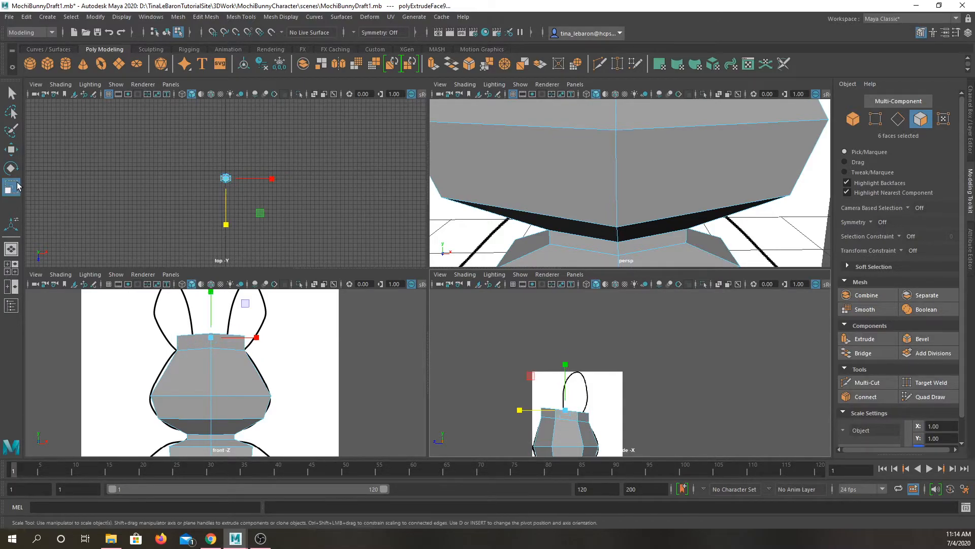
drag(521, 411, 541, 410)
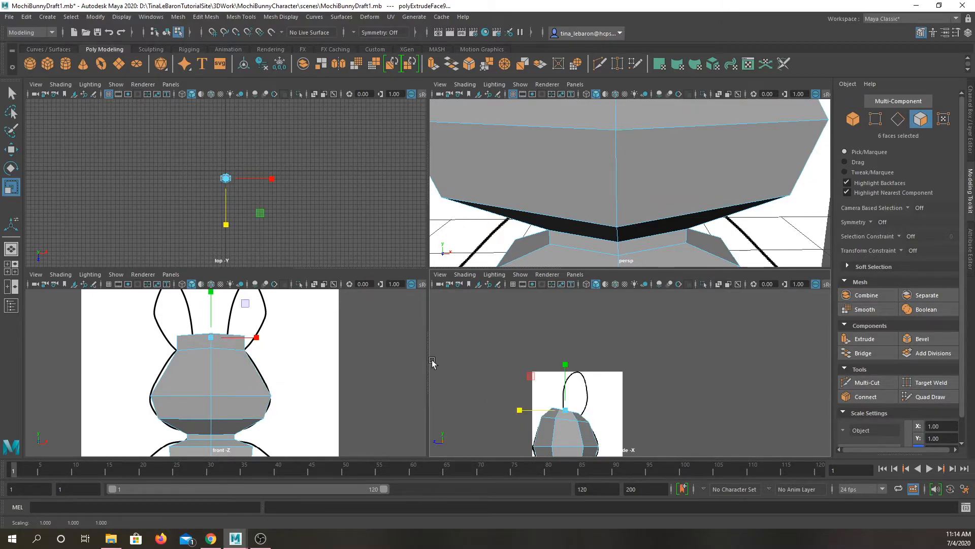
- Shift the crown's top faces slightly back and down, and scale their width to about 0.53 to fit the front view outline
click(10, 149)
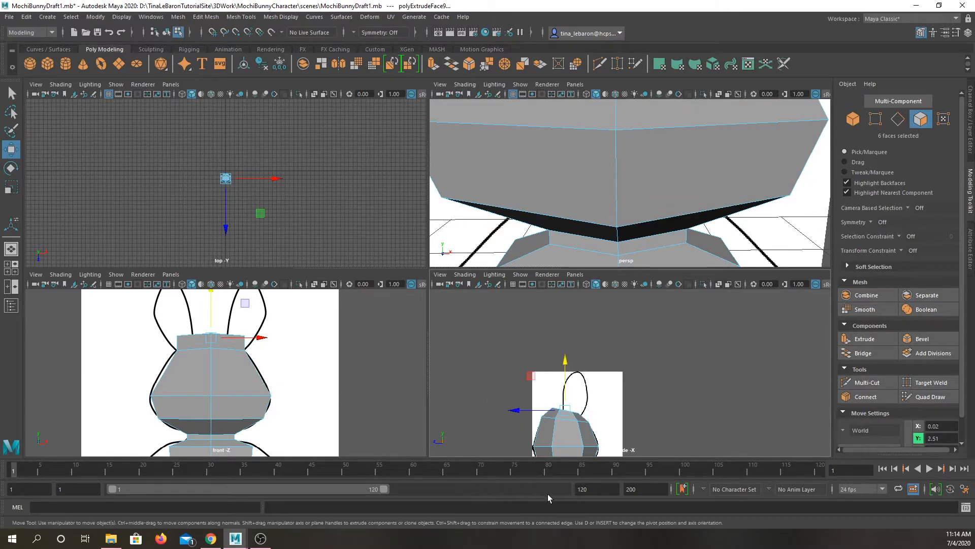
click(523, 412)
key(r)
drag(257, 342, 244, 341)
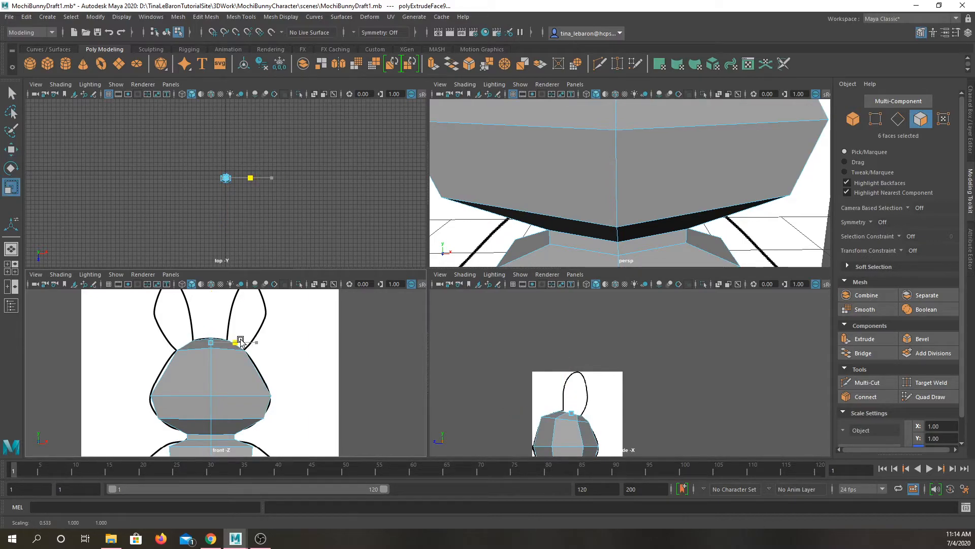
drag(241, 340, 240, 341)
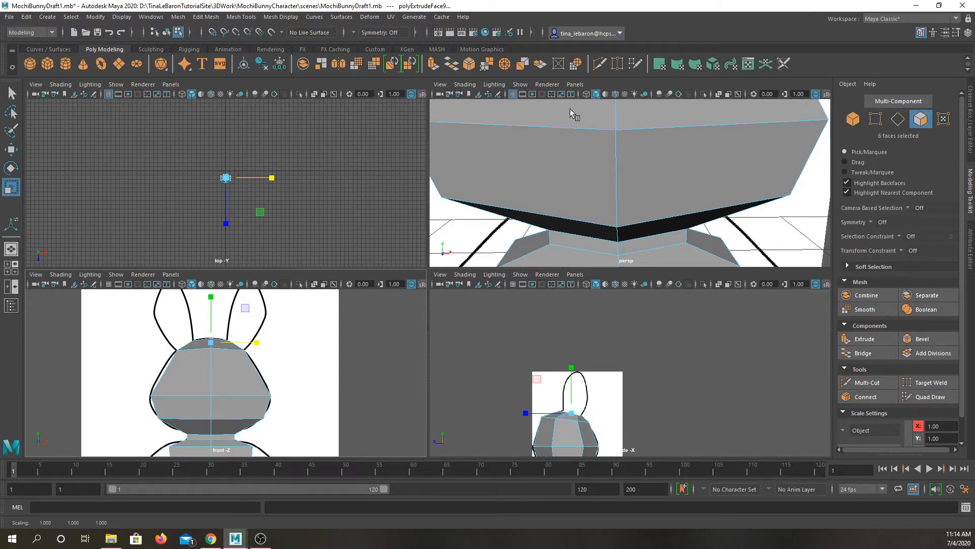
- Delete the six top faces of the crown and bridge the front and back edges on the right half of the opening
alt+drag(593, 113, 640, 231)
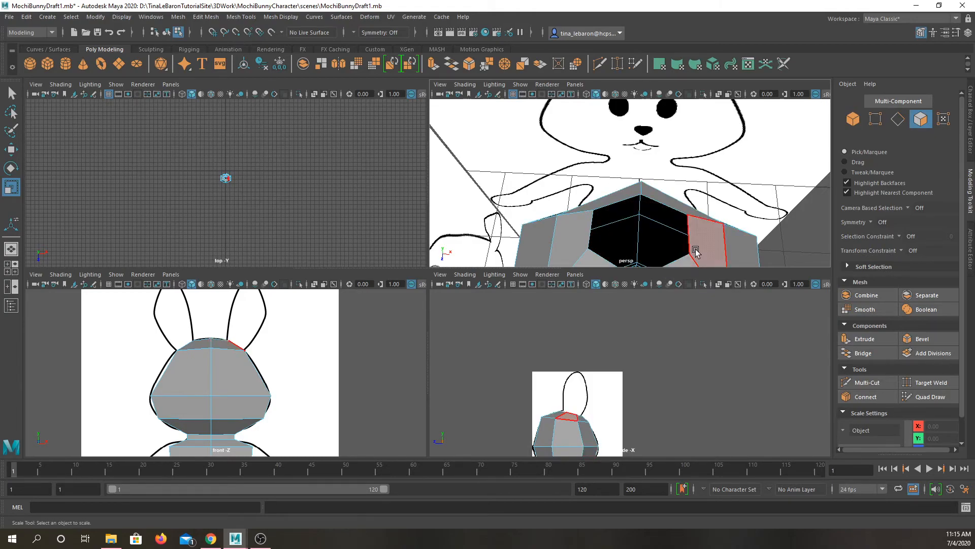
alt+drag(708, 233, 700, 204)
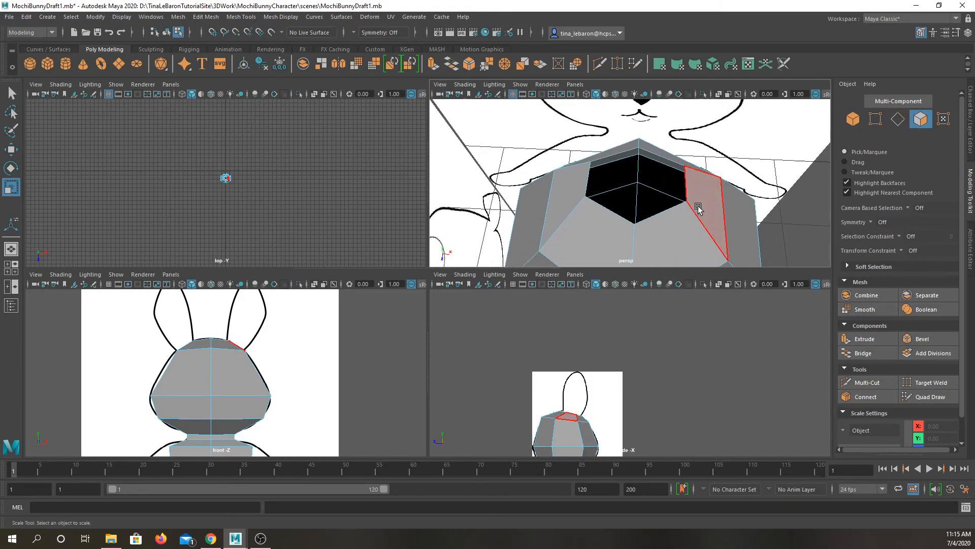
right_drag(665, 218, 662, 189)
click(662, 212)
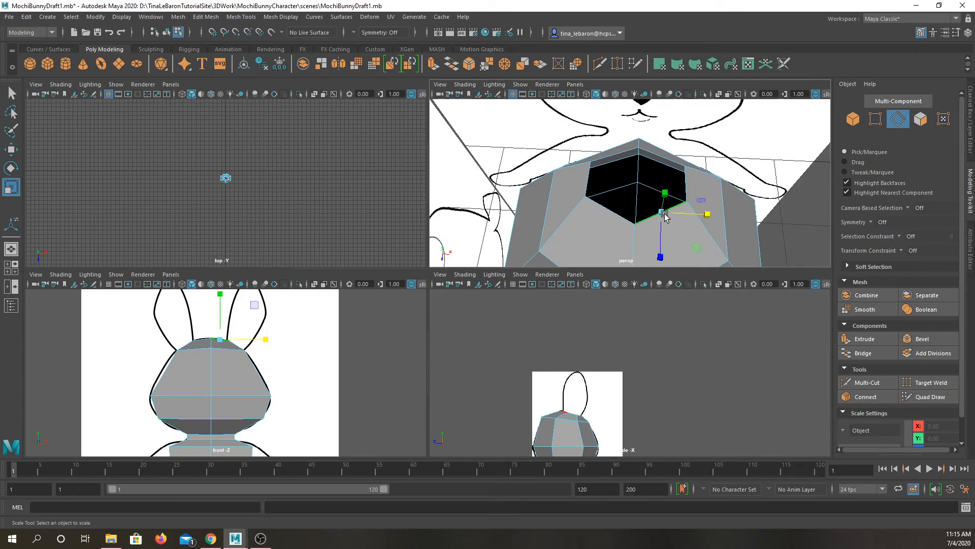
shift+click(670, 162)
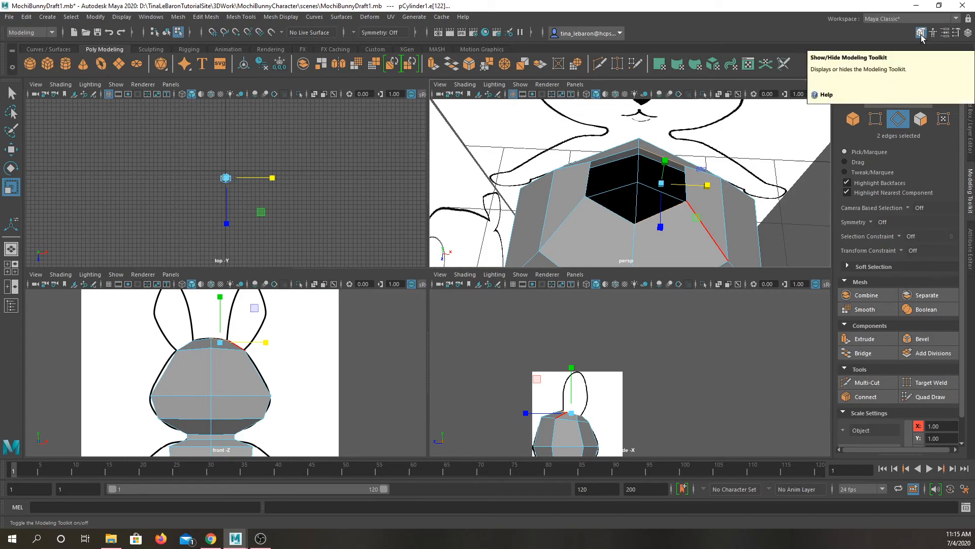
click(863, 353)
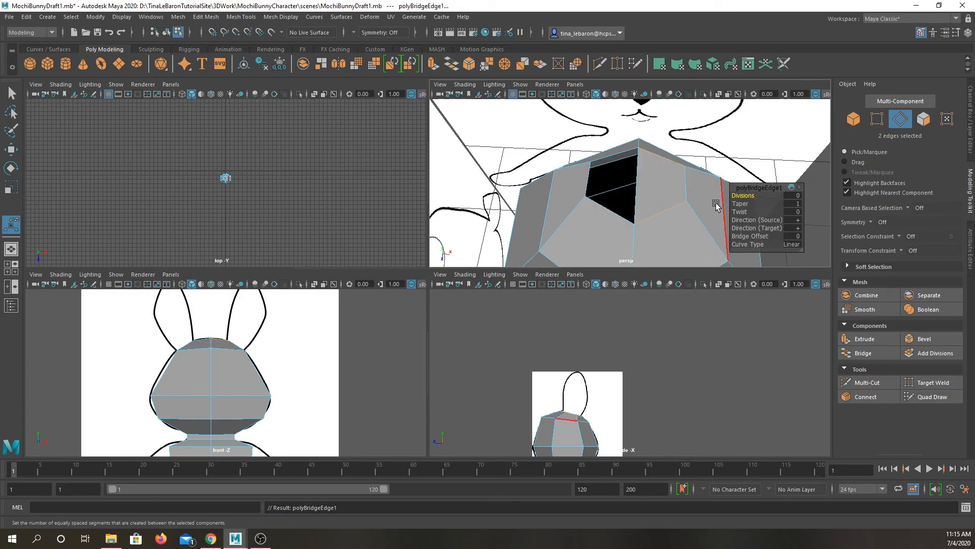
- Bridge the front and back edges on the left half of the crown opening to close the head
click(616, 157)
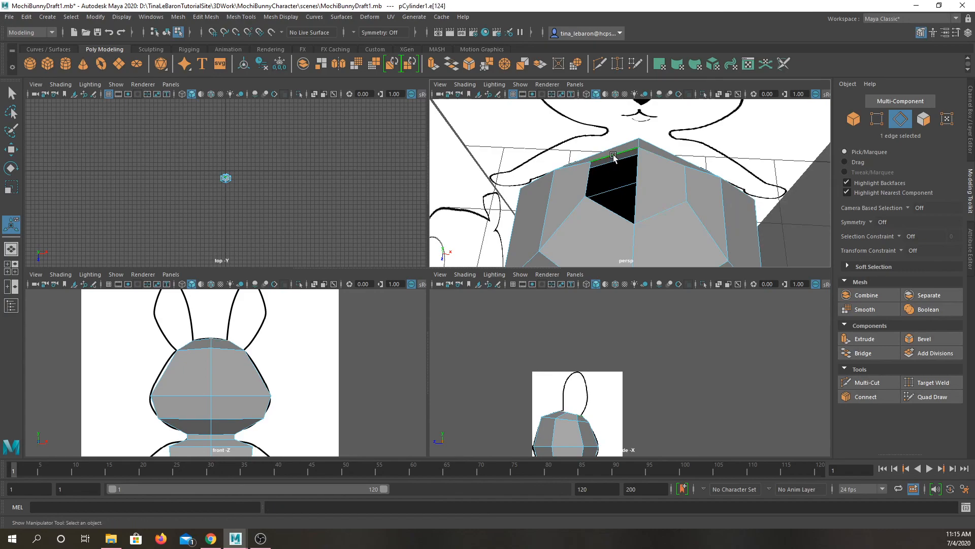
shift+click(606, 207)
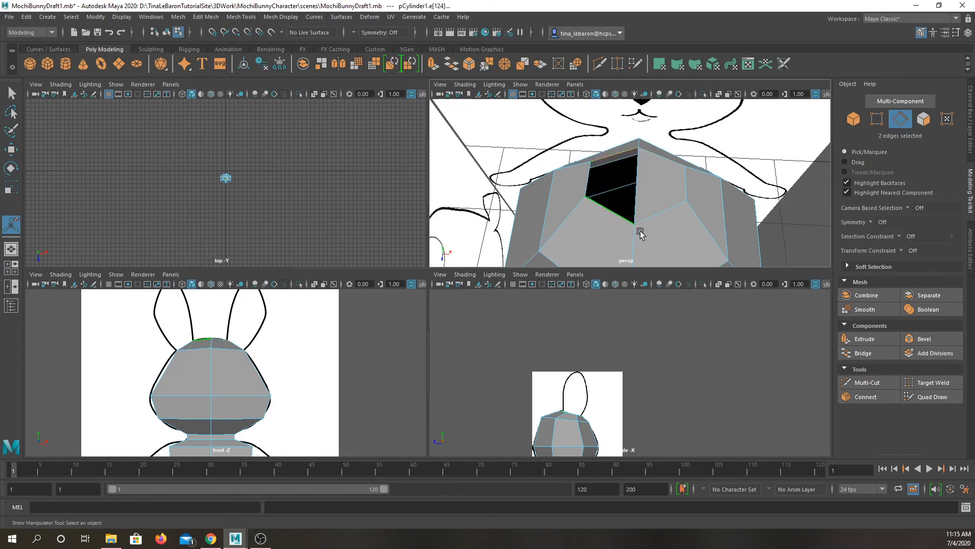
click(863, 353)
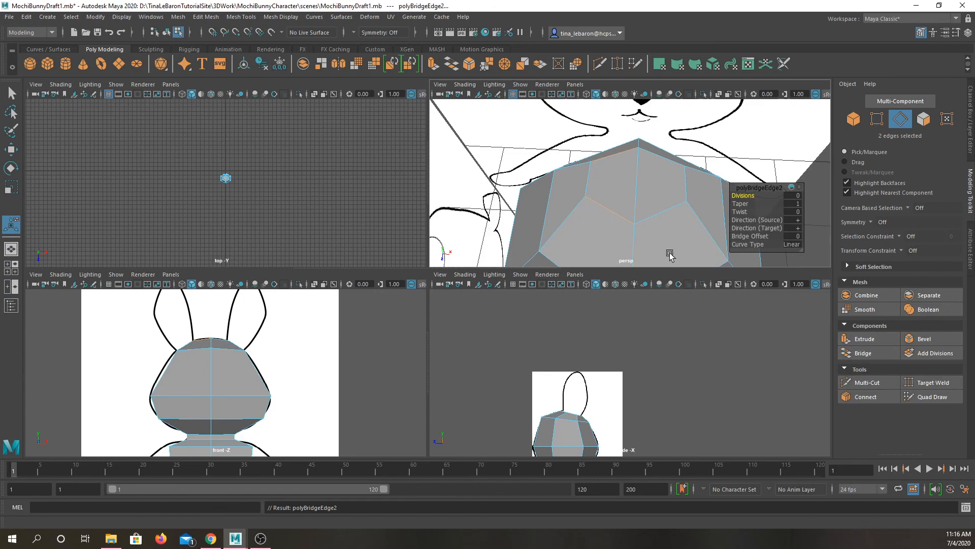